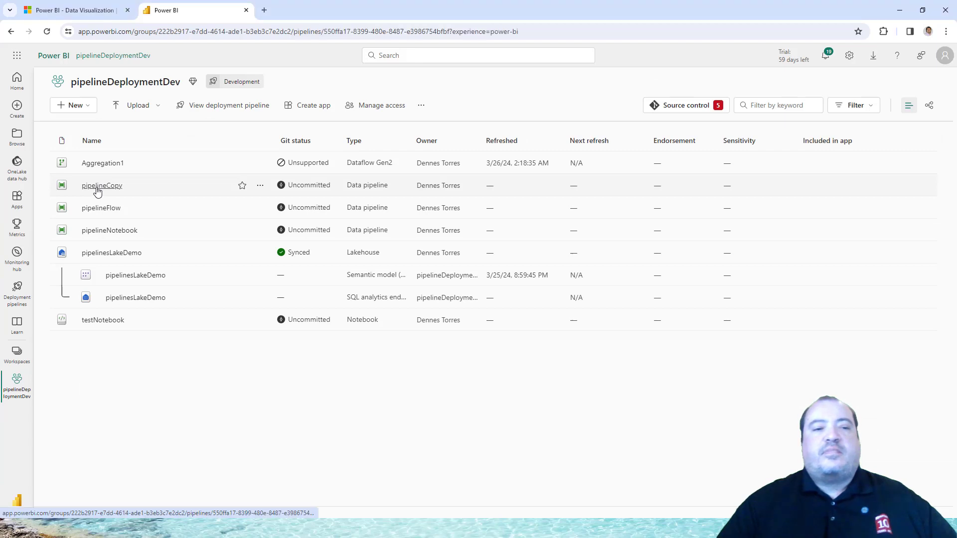
Step: Open pipelineCopy, move the Copy_t5p activity further left, and show the View tab
click(98, 187)
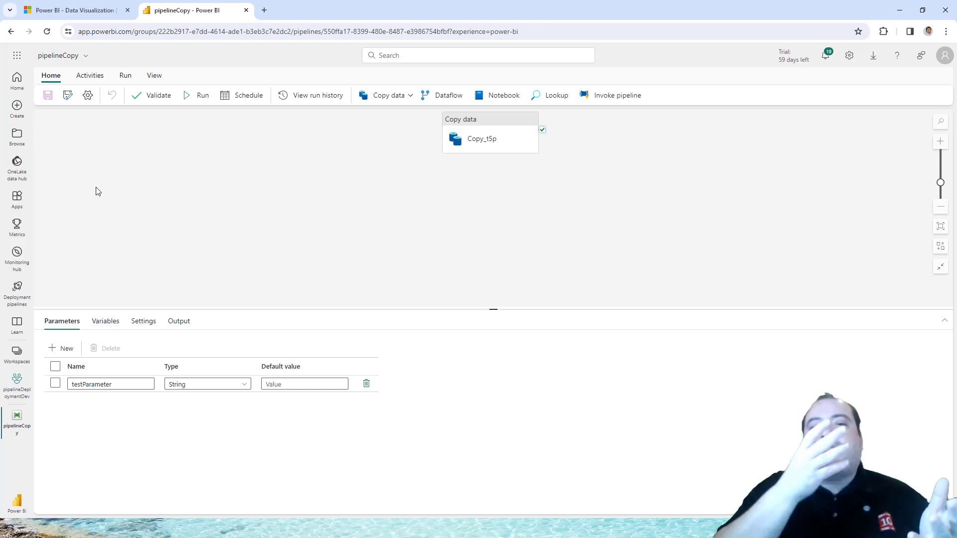
drag(494, 132, 246, 168)
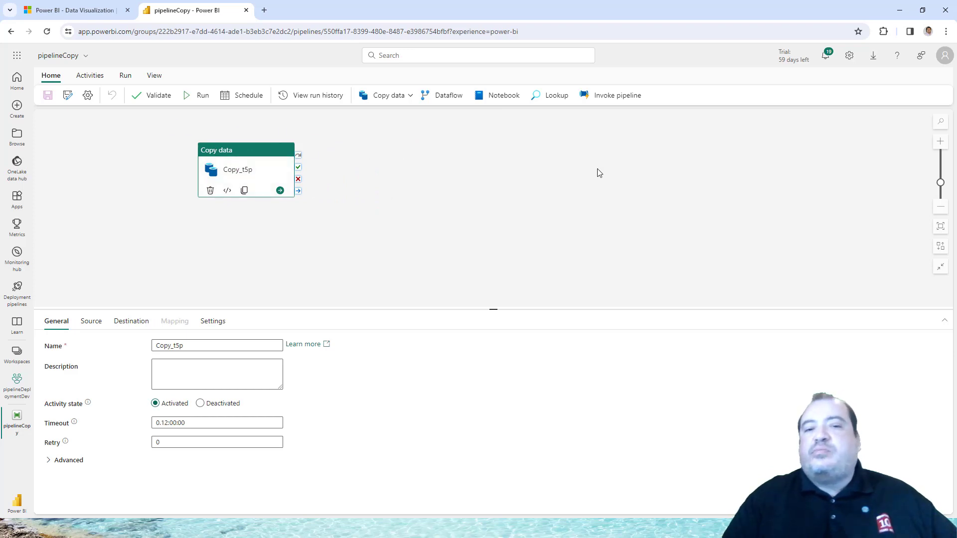
right_click(158, 80)
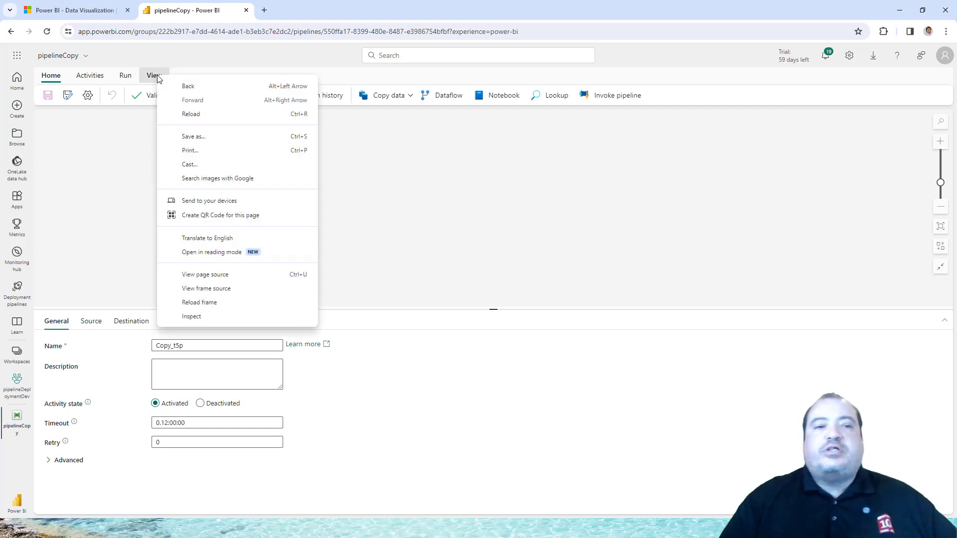
click(158, 80)
click(159, 79)
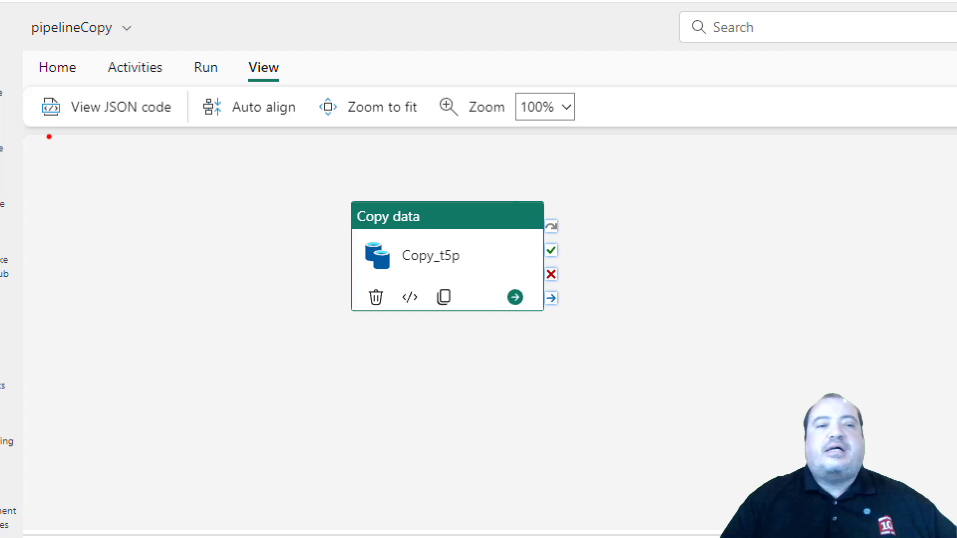
mouse_move(25, 131)
mouse_down()
mouse_move(165, 132)
mouse_move(179, 93)
mouse_move(163, 77)
mouse_move(63, 83)
mouse_move(17, 100)
mouse_move(18, 120)
mouse_move(50, 140)
mouse_move(160, 146)
mouse_move(184, 122)
mouse_move(182, 80)
mouse_move(98, 65)
mouse_move(22, 109)
mouse_move(66, 148)
mouse_move(129, 159)
mouse_up()
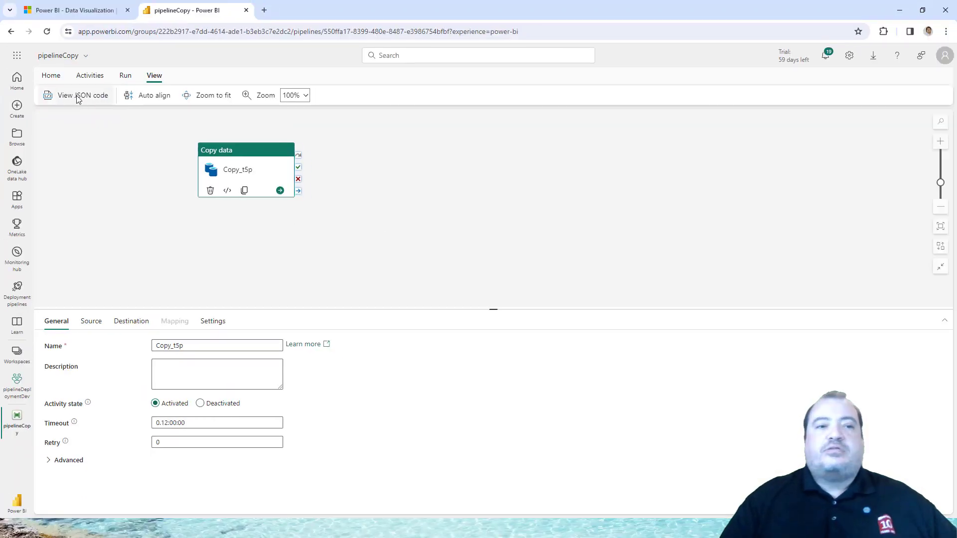
Step: Check that pipelineCopy's JSON code is read-only, then close it and the pipeline editor
click(108, 106)
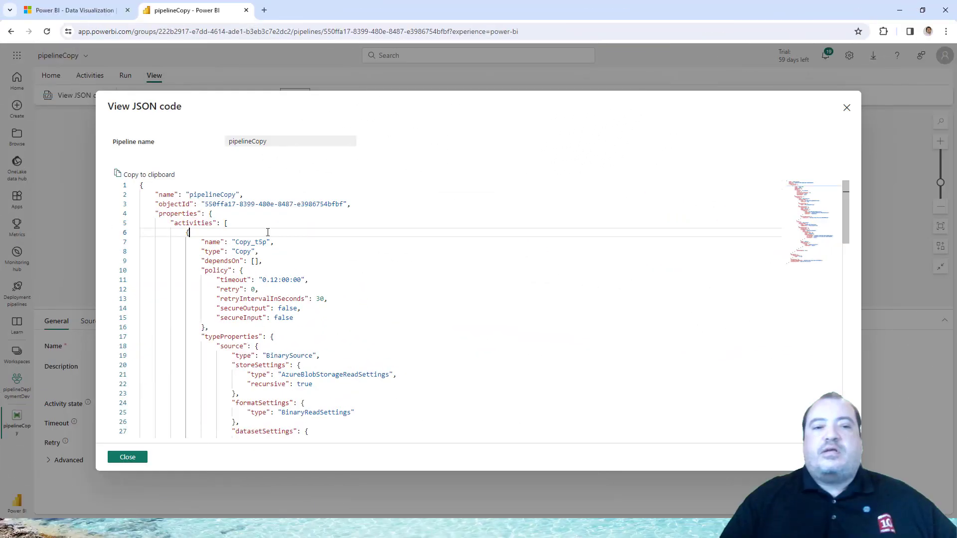
click(267, 232)
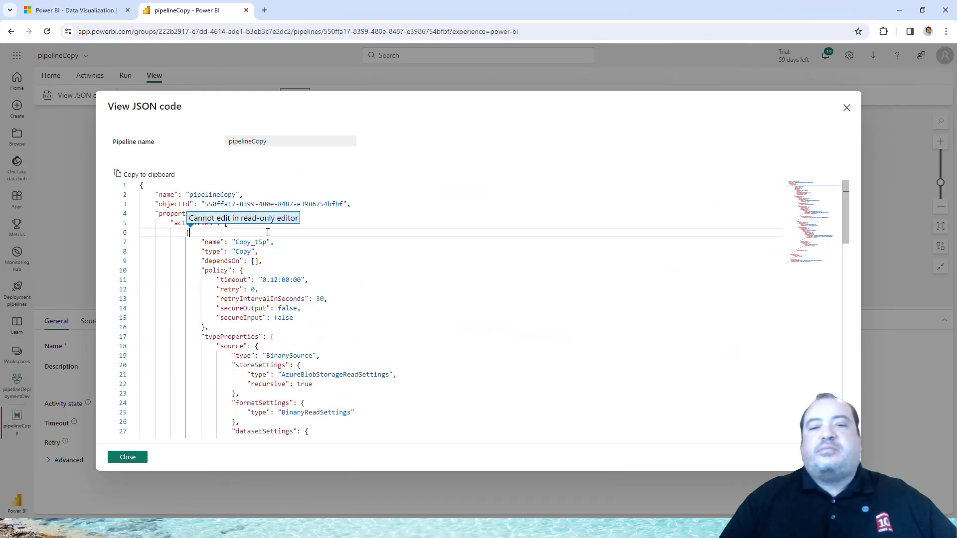
click(847, 109)
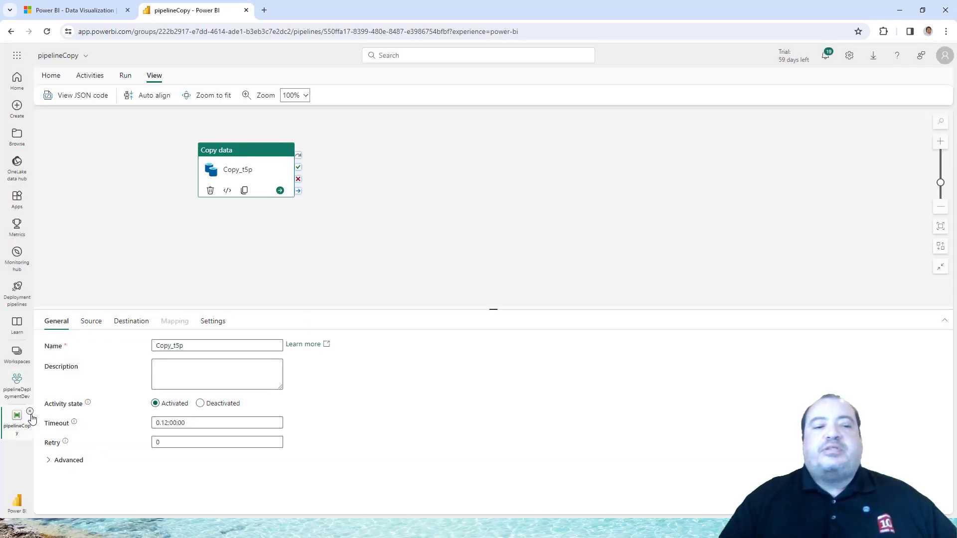
click(30, 413)
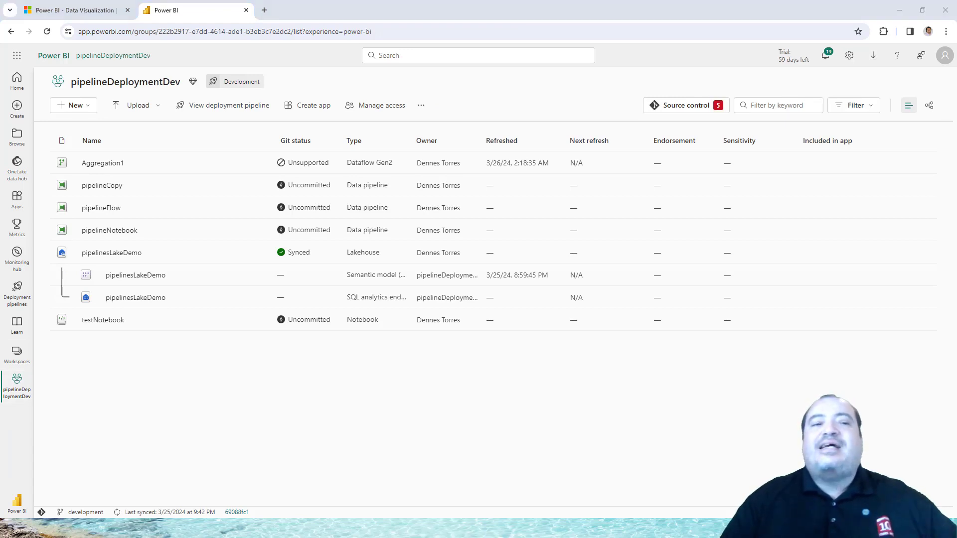
Step: Reopen pipelineCopy and reload it with &feature.enableJsonEdit=1 appended to the URL
click(113, 187)
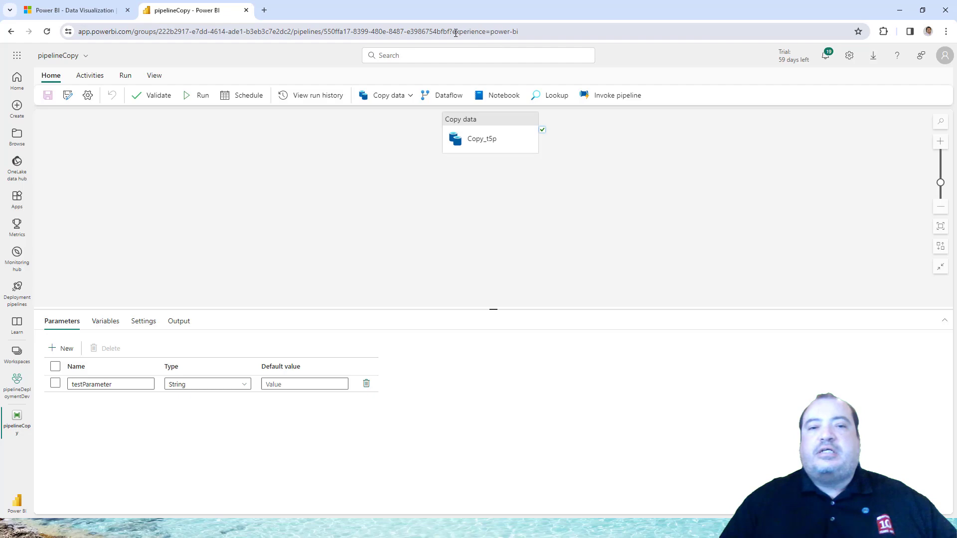
click(530, 34)
click(530, 33)
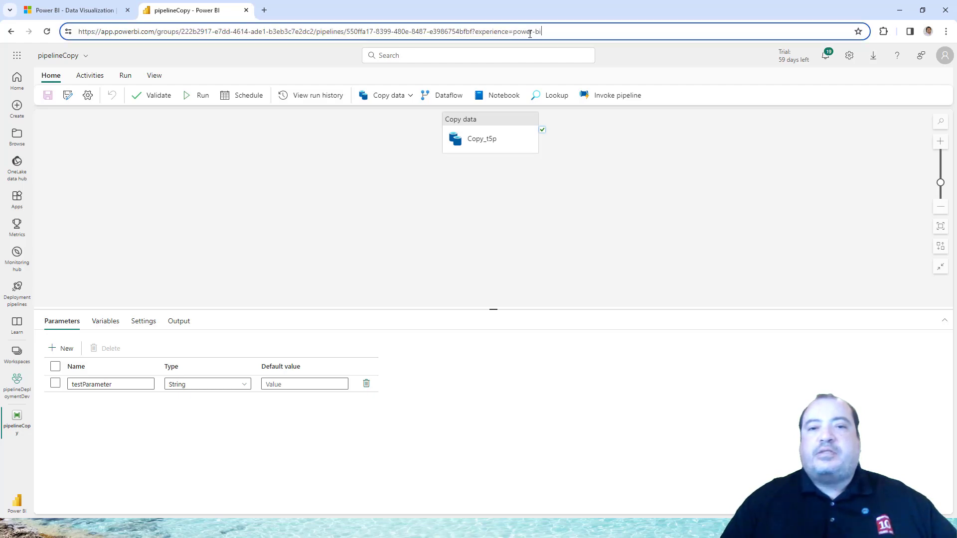
text(&feature.enableJsonEdit=1)
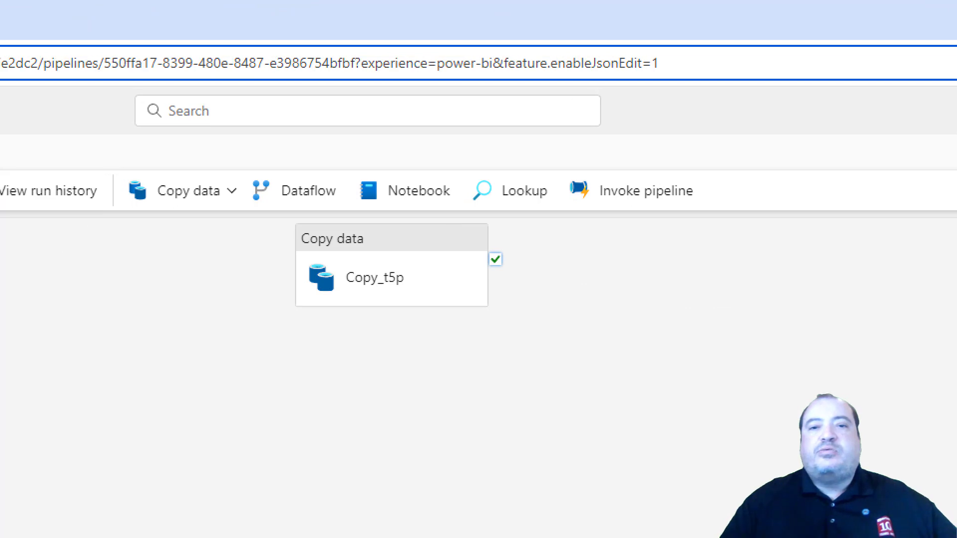
mouse_move(509, 78)
mouse_down()
mouse_move(661, 77)
mouse_move(683, 56)
mouse_move(506, 39)
mouse_up()
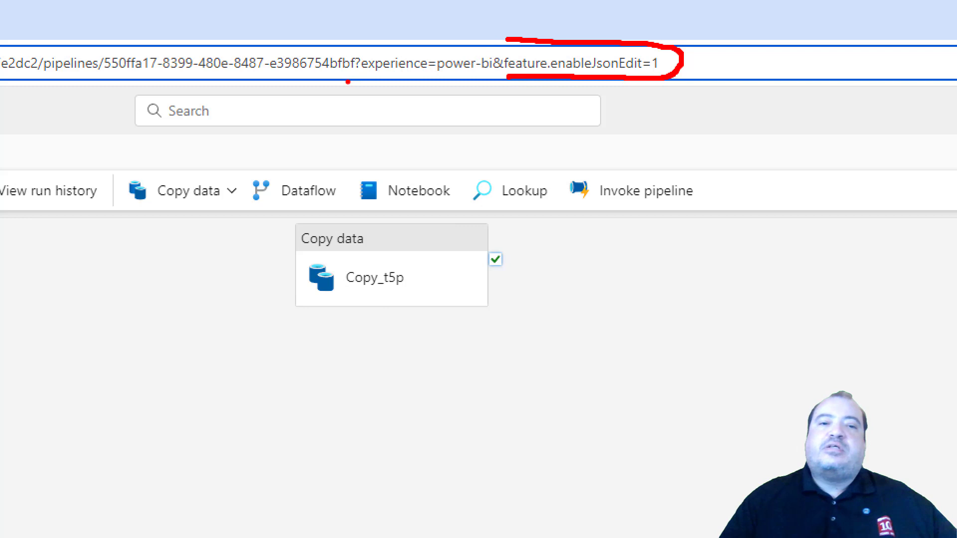
drag(352, 71, 507, 75)
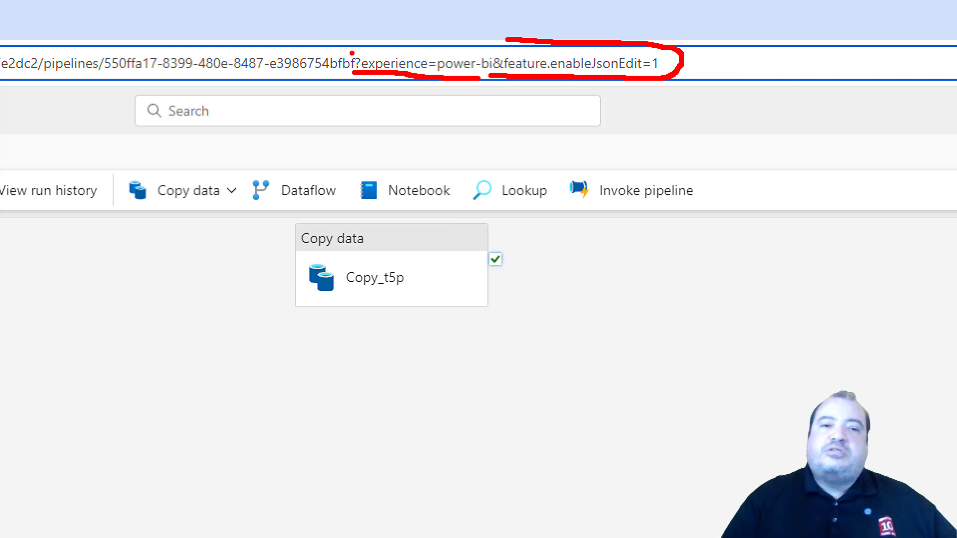
drag(352, 51, 367, 48)
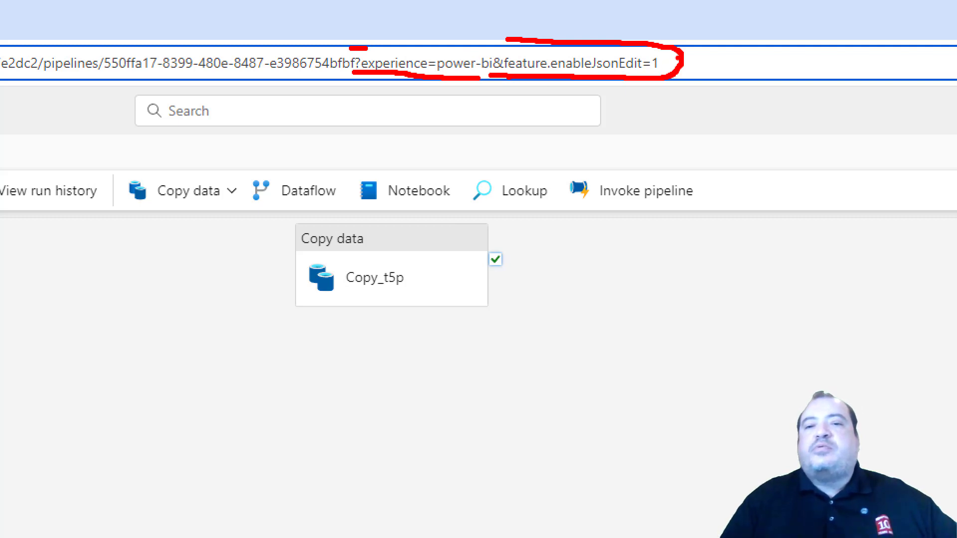
key(Escape)
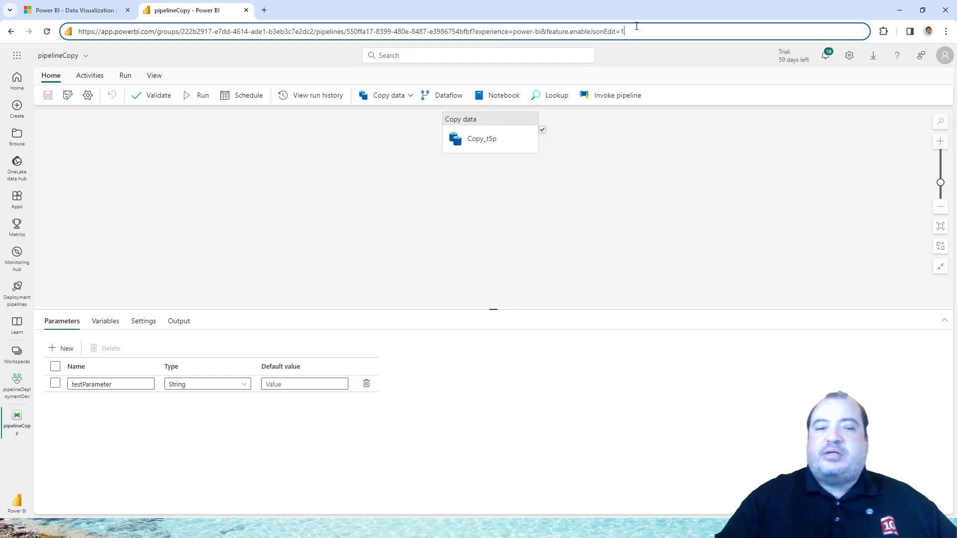
key(Return)
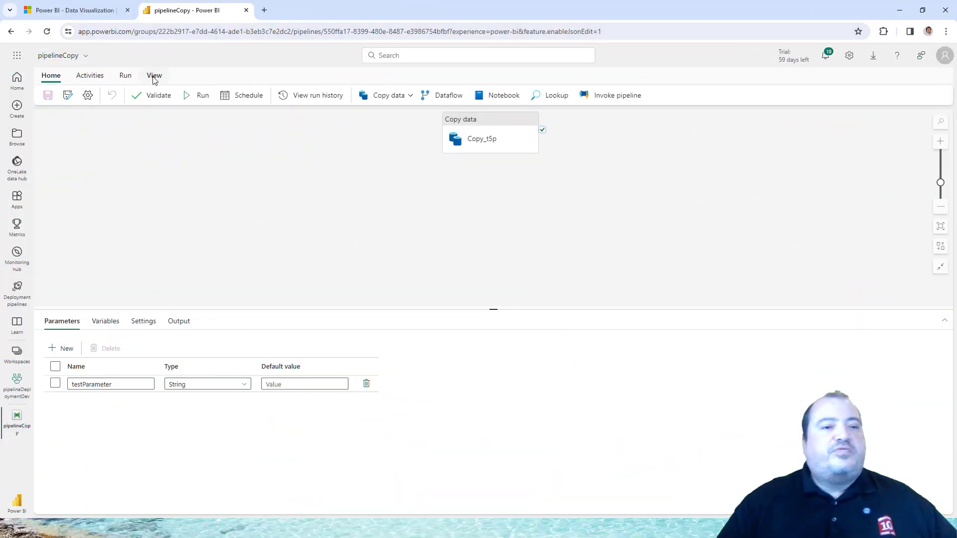
Step: Open the Edit JSON code dialog from the pipeline's View tab
click(154, 76)
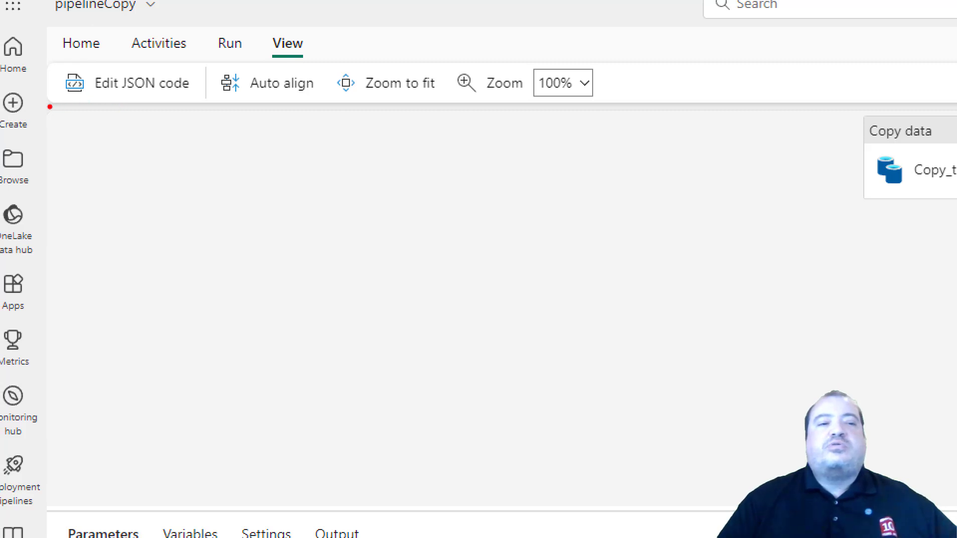
mouse_move(48, 106)
mouse_down()
mouse_move(185, 112)
mouse_move(218, 88)
mouse_move(208, 64)
mouse_move(99, 52)
mouse_move(71, 61)
mouse_move(46, 93)
mouse_move(48, 111)
mouse_move(74, 117)
mouse_up()
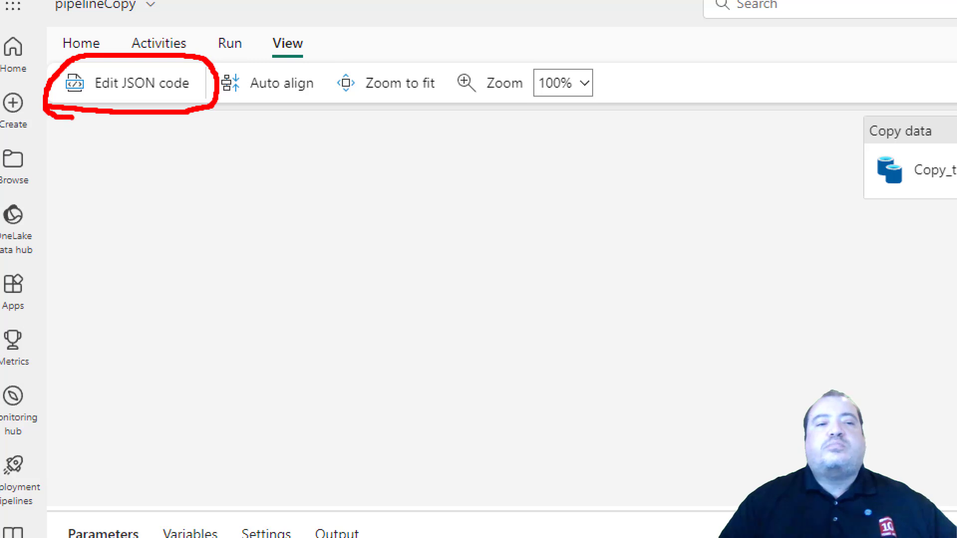
key(Escape)
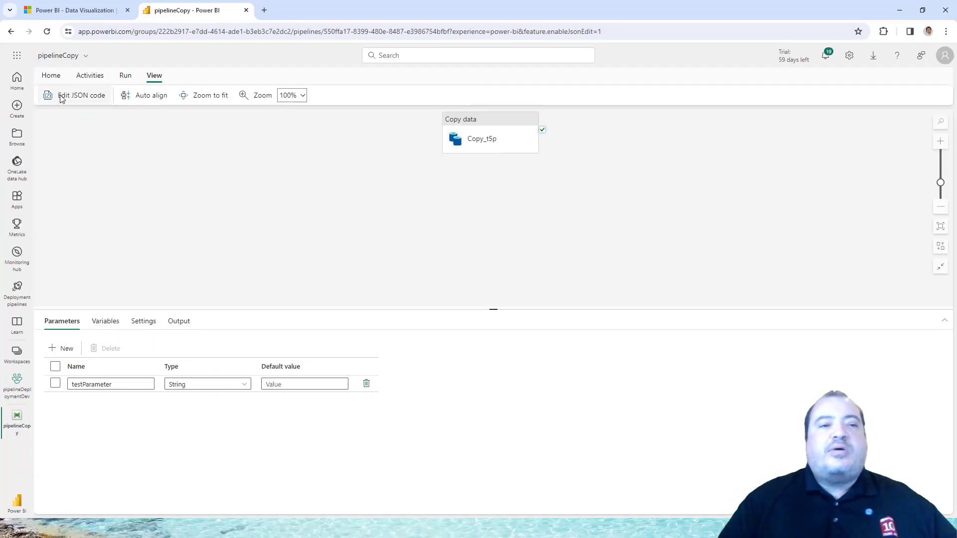
click(60, 97)
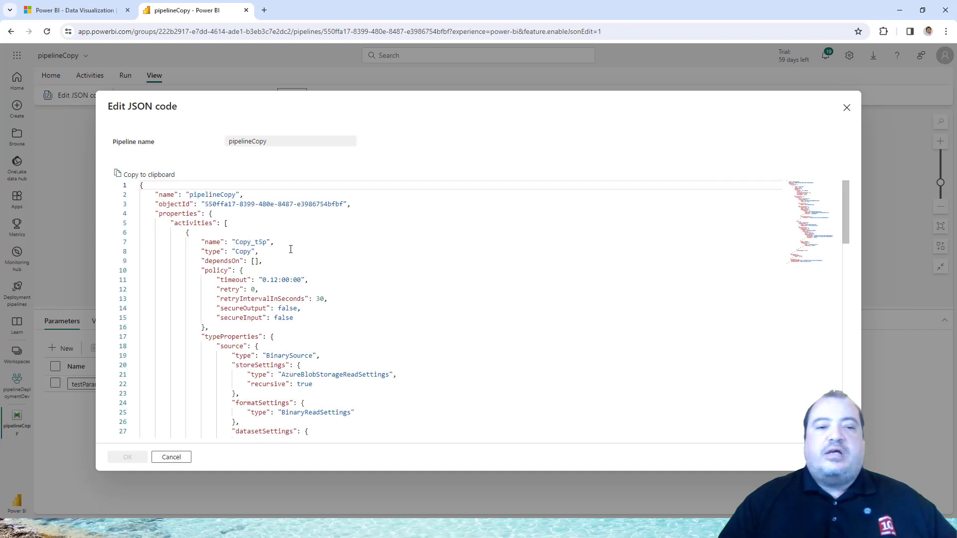
Step: Place the cursor and select JSON lines 3–84 and 71 upward to confirm editing works
click(291, 250)
click(309, 281)
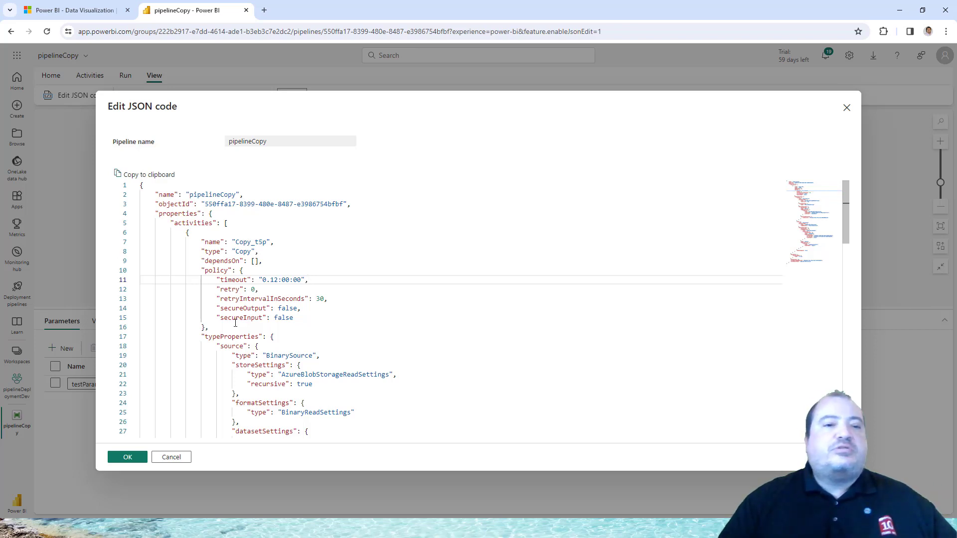
drag(229, 202, 343, 446)
click(345, 431)
drag(263, 360, 103, 102)
click(244, 211)
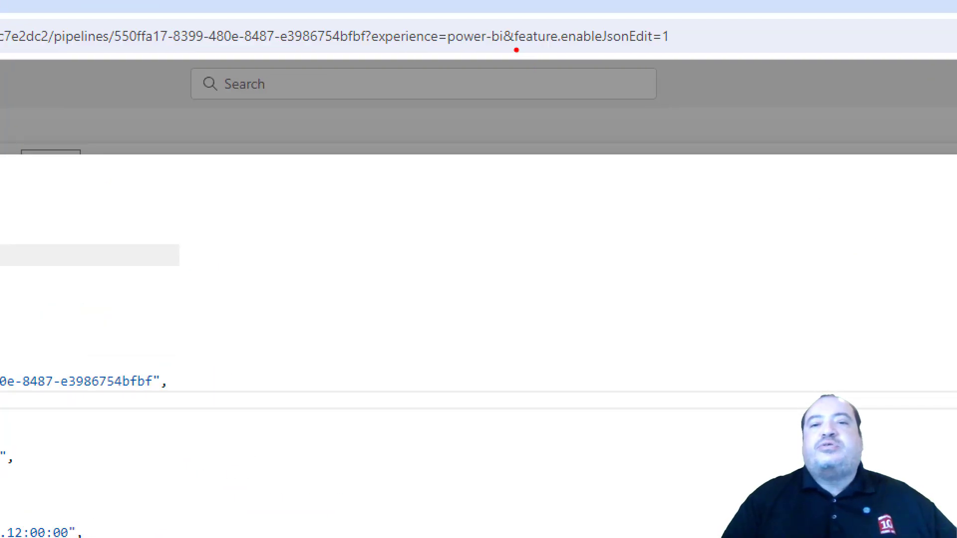
mouse_move(517, 49)
mouse_down()
mouse_move(680, 52)
mouse_move(689, 39)
mouse_move(663, 16)
mouse_move(546, 16)
mouse_move(503, 28)
mouse_move(500, 45)
mouse_move(516, 57)
mouse_up()
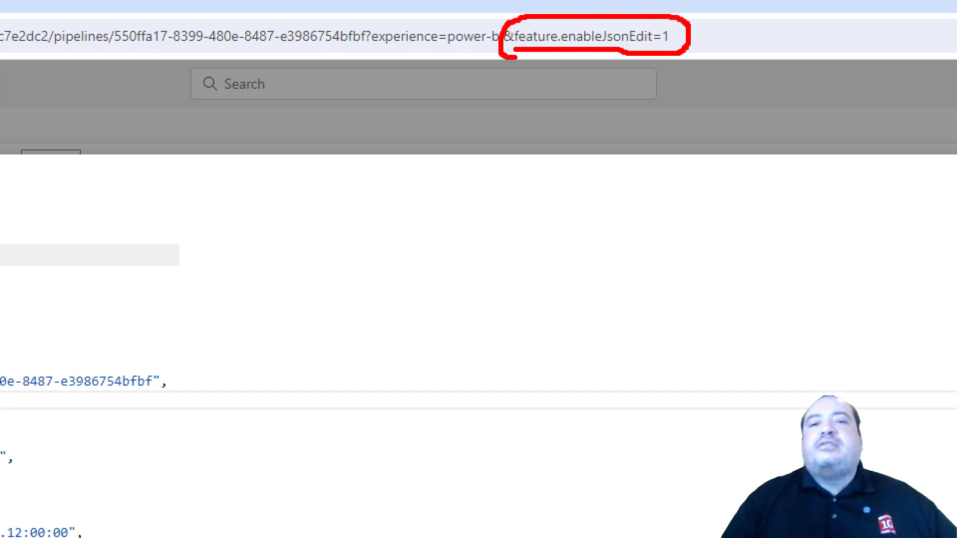